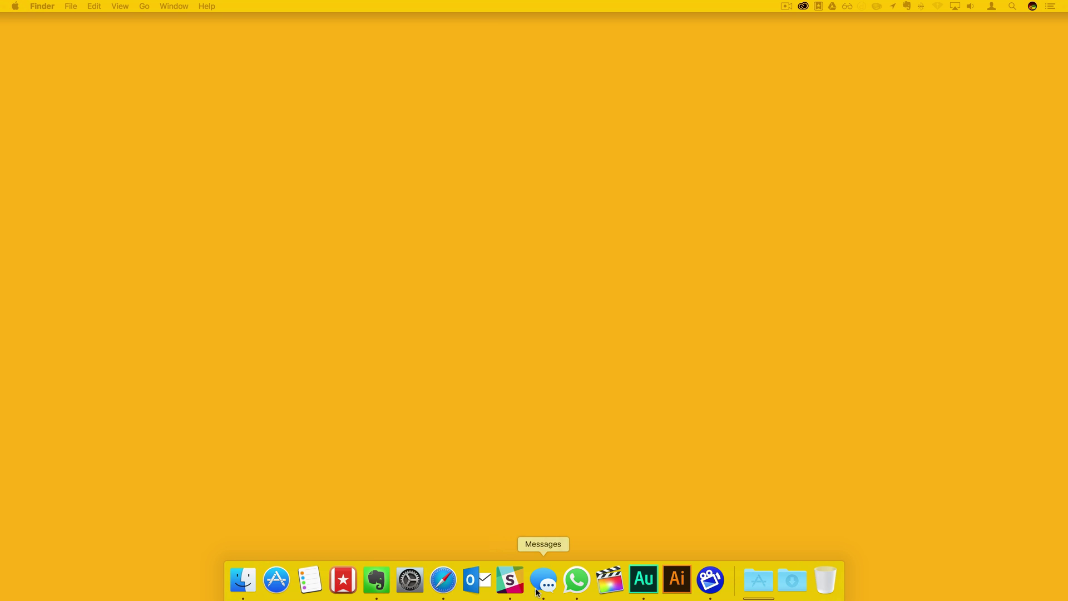
Open Mission Control's Hot Corners and keep the bottom-left corner set to Desktop.
click(410, 579)
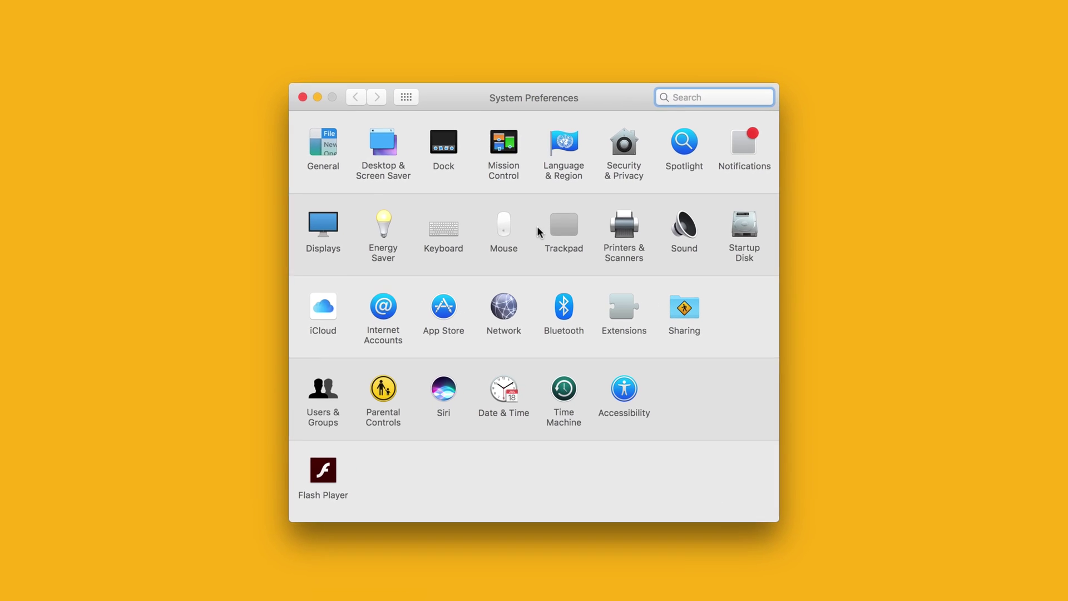
click(511, 190)
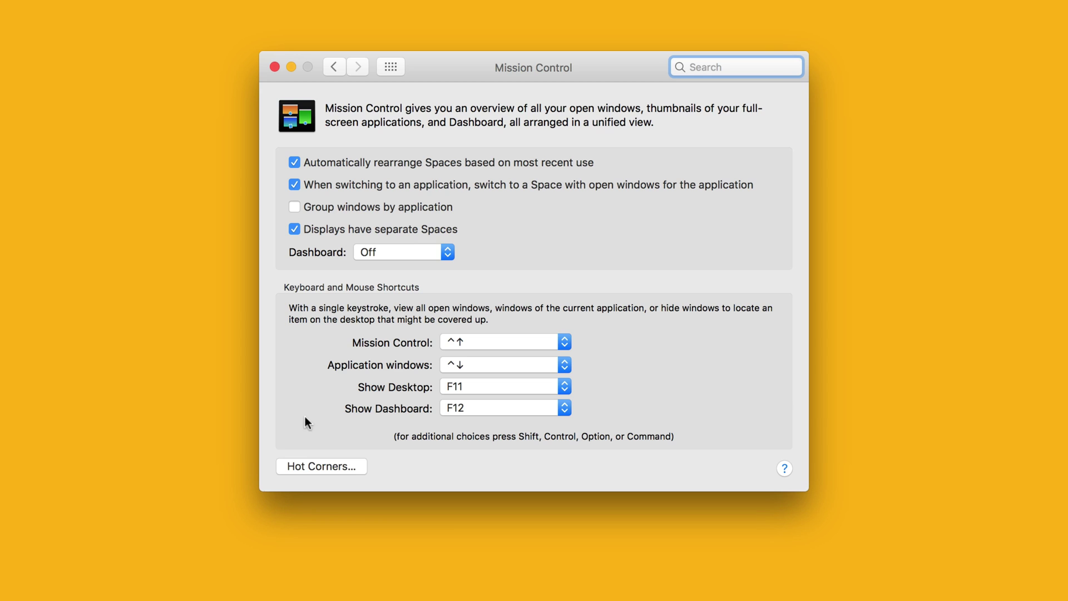
click(297, 464)
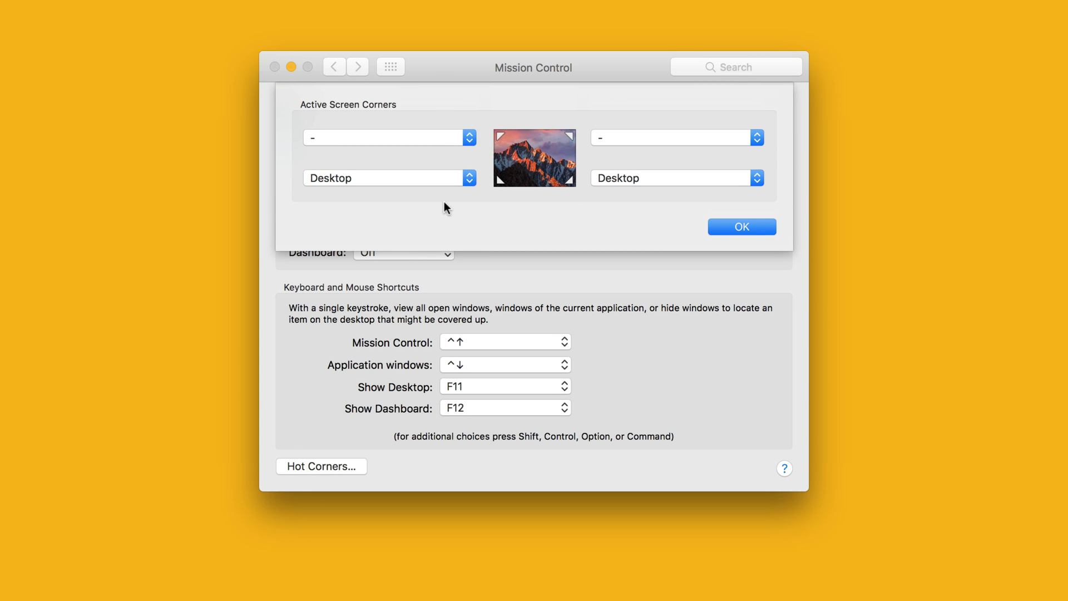
click(467, 179)
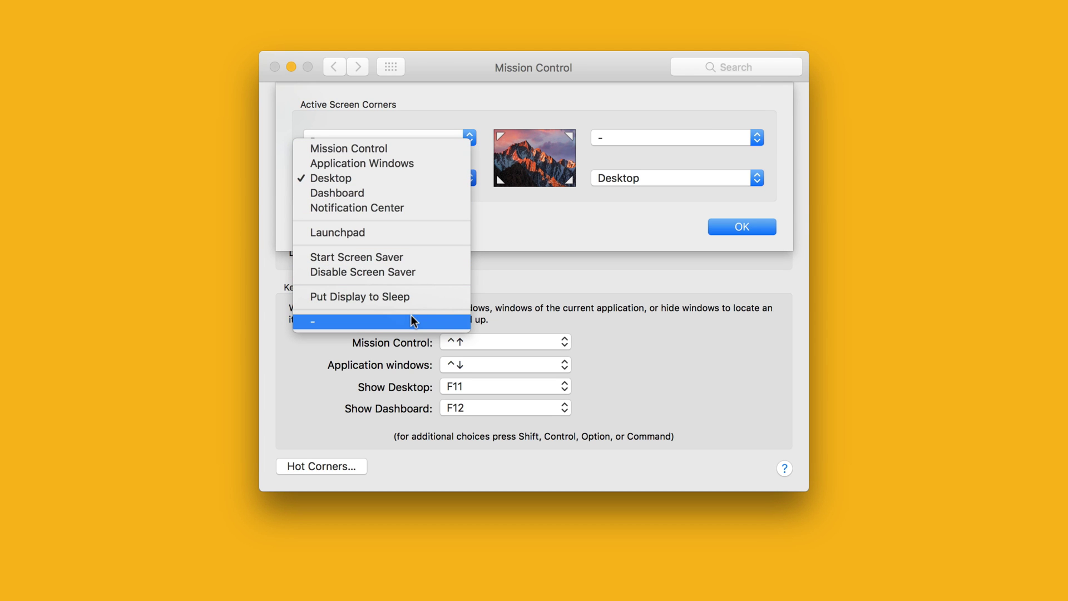
click(497, 214)
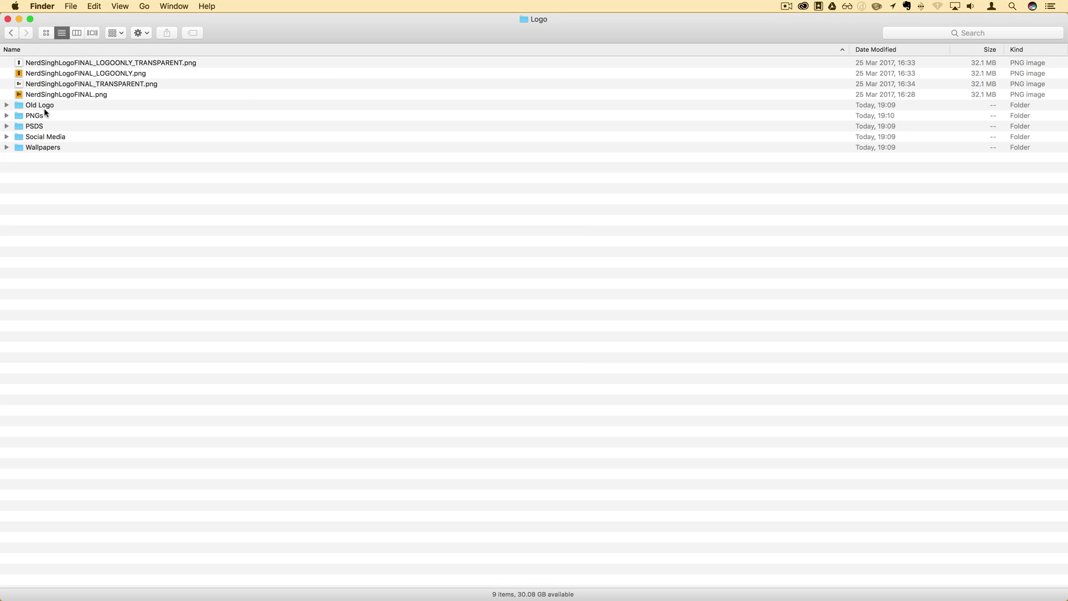
Open the Backups folder, then its empty Nerd Singh Logos subfolder, and focus that window.
click(44, 115)
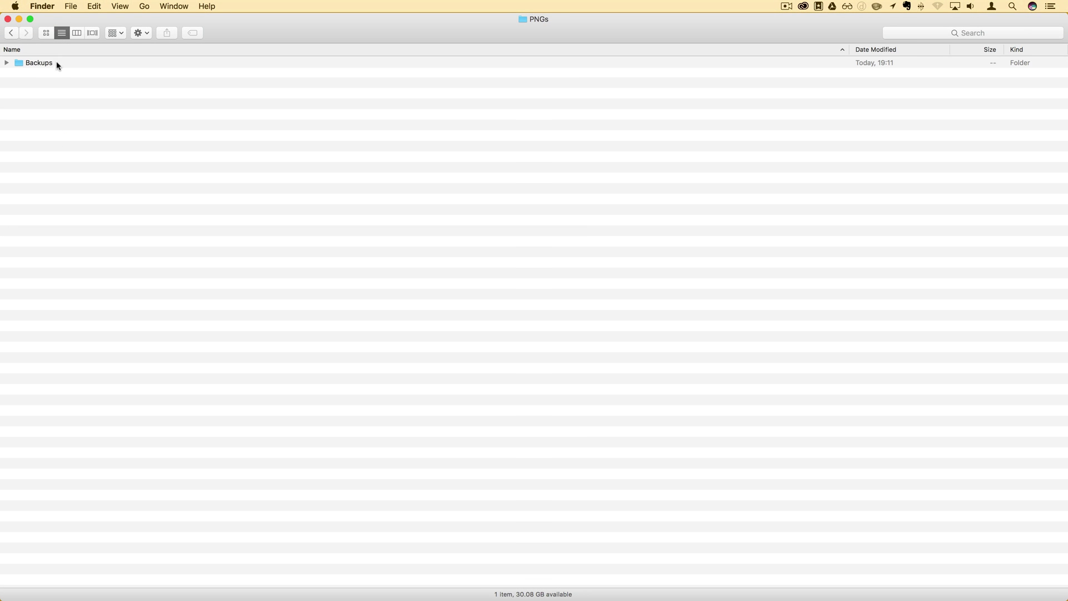
double_click(56, 64)
click(61, 66)
double_click(61, 66)
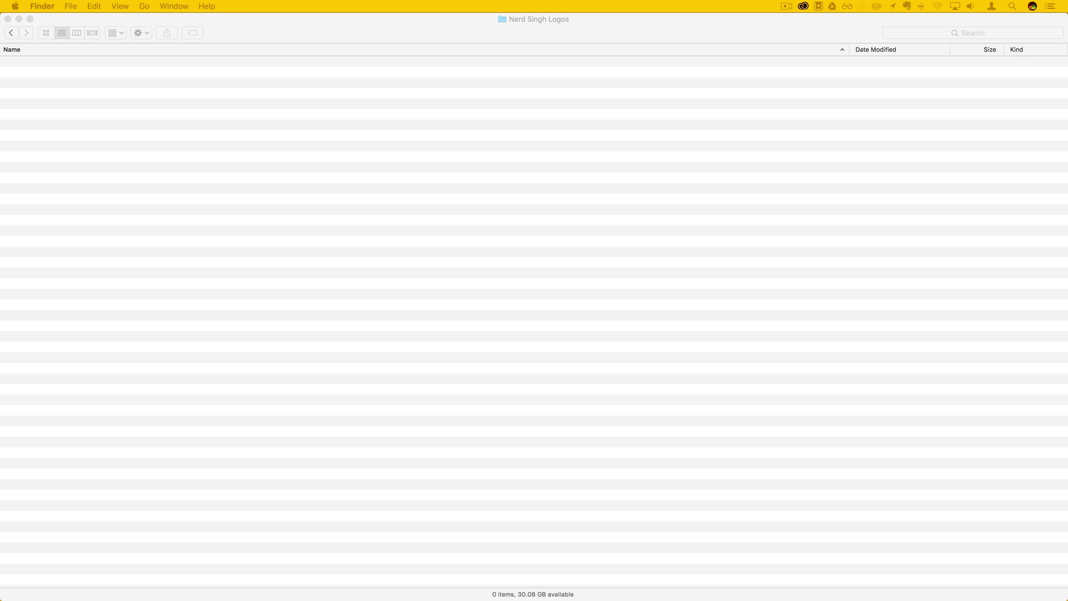
click(137, 405)
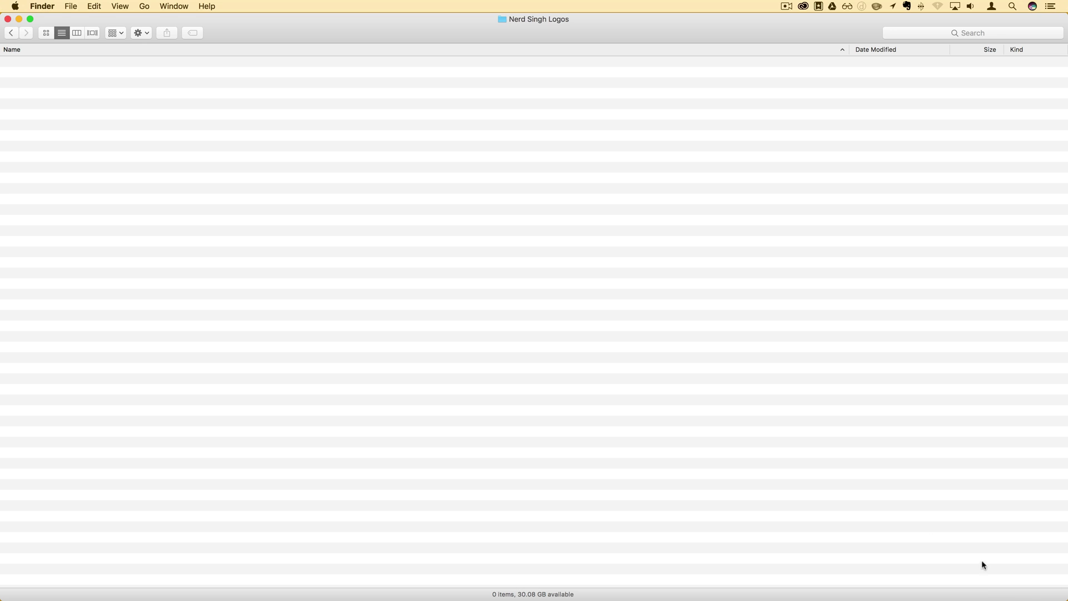
Reveal the desktop via the bottom-right hot corner and drag the Subscribe image into Nerd Singh Logos.
mouse_move(1066, 598)
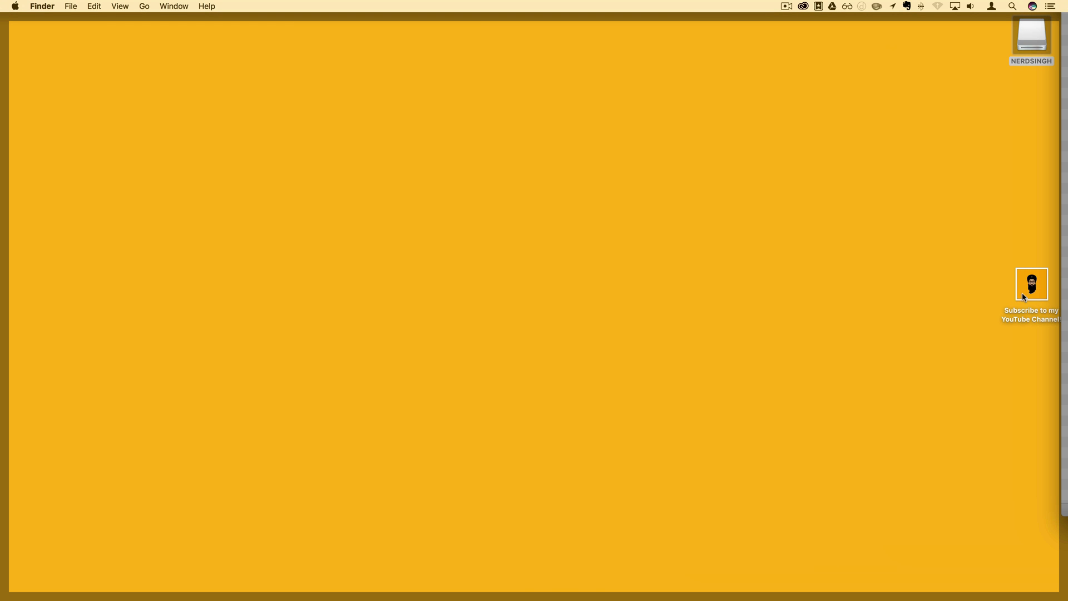
drag(1026, 291, 726, 289)
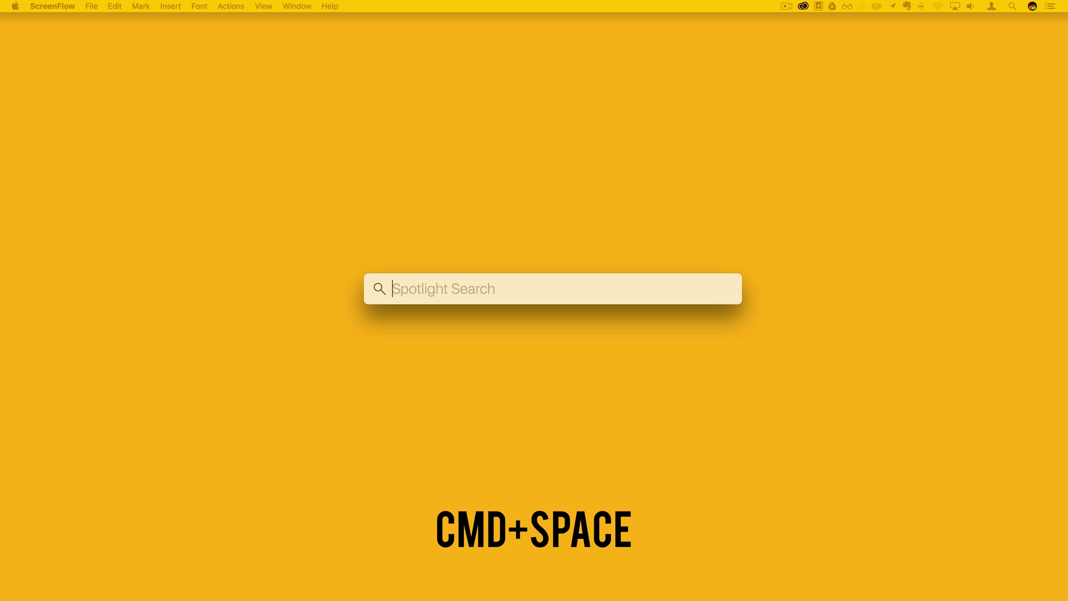
Launch Terminal, run defaults write com.apple.dock autohide-time-modifier -int 0, then killall Dock.
text(terminal)
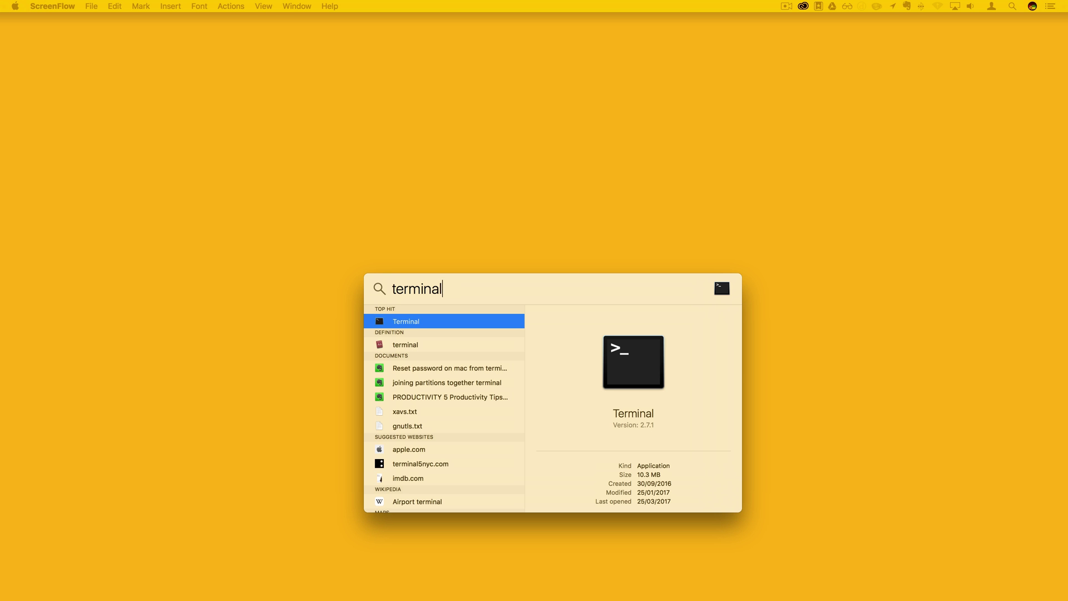
key(Return)
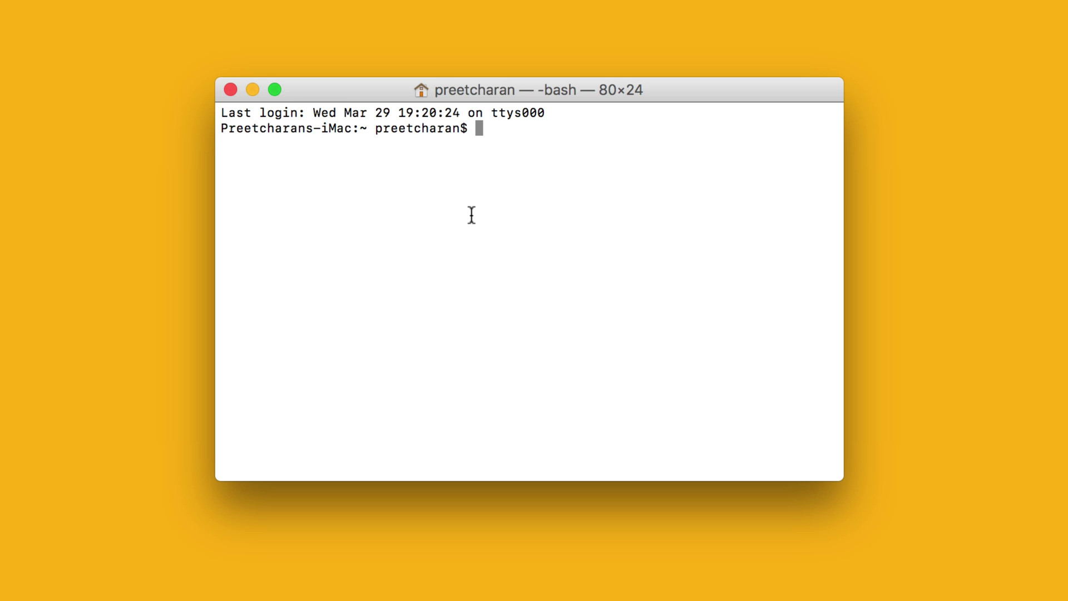
text(defaults write com.apple.dock autohide-time-modifier -int 0)
key(Return)
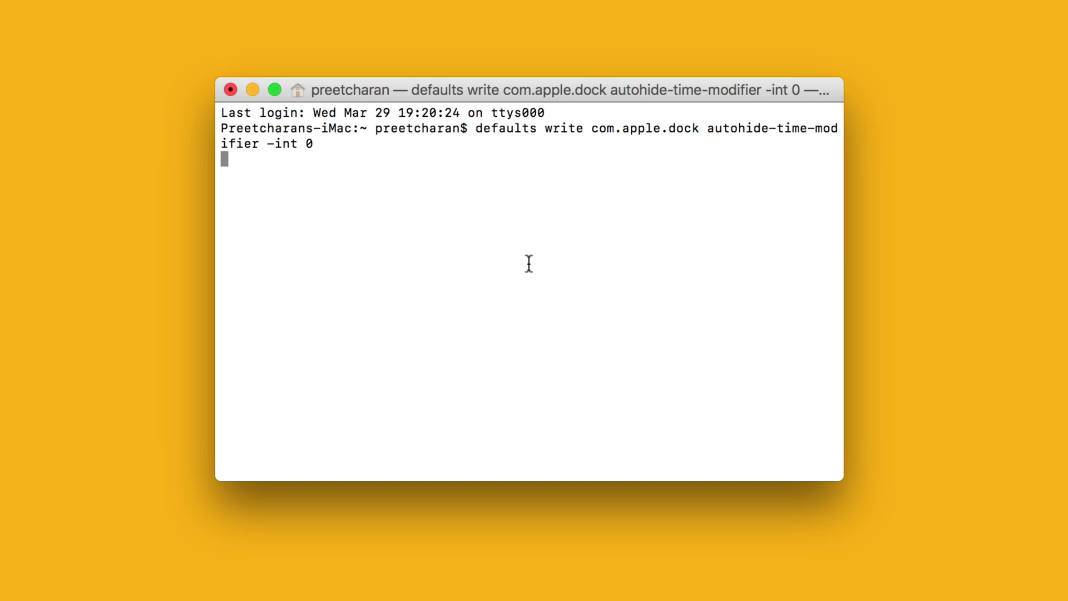
key(Return)
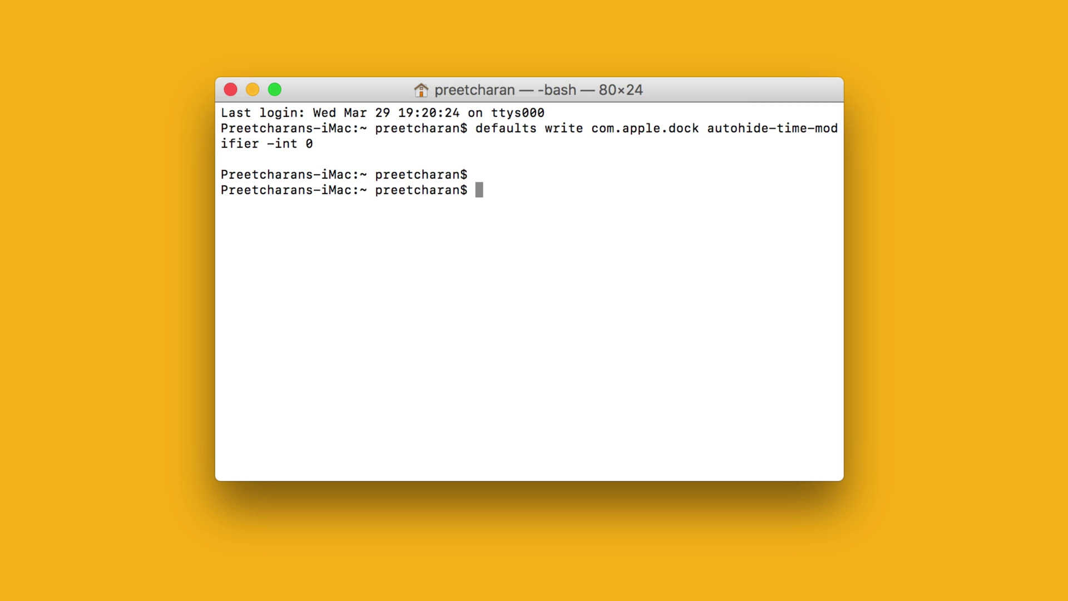
text(killall D)
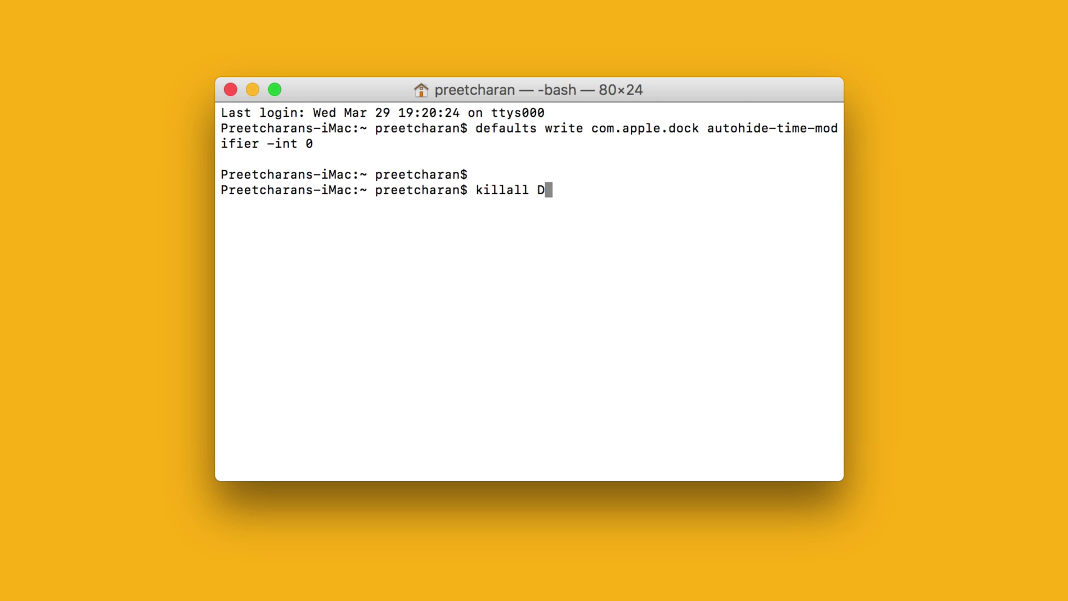
text(ock)
key(Return)
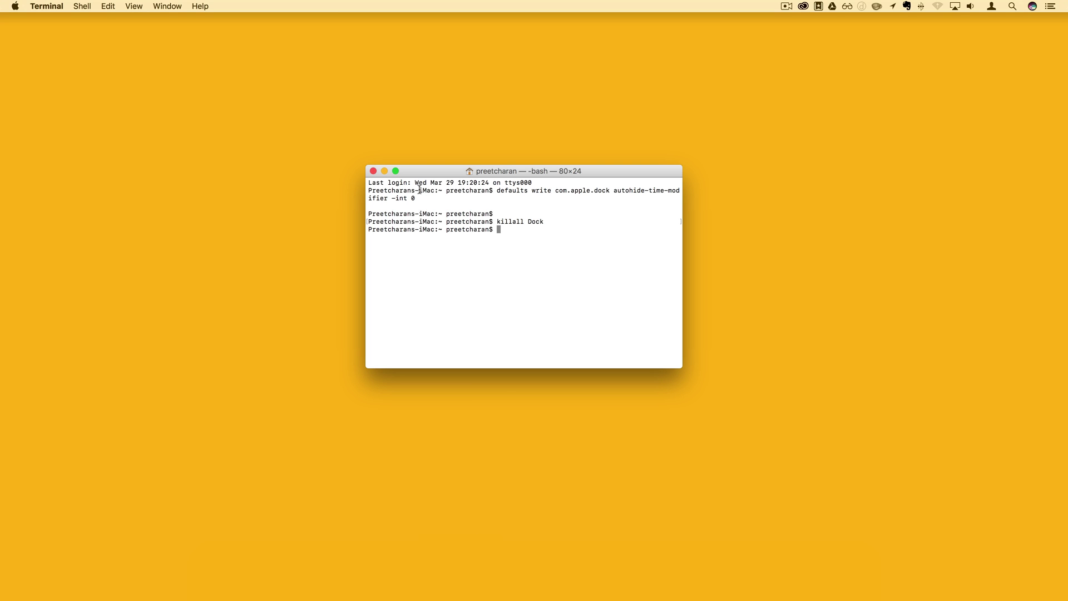
Close the Terminal window with its red close button.
click(373, 171)
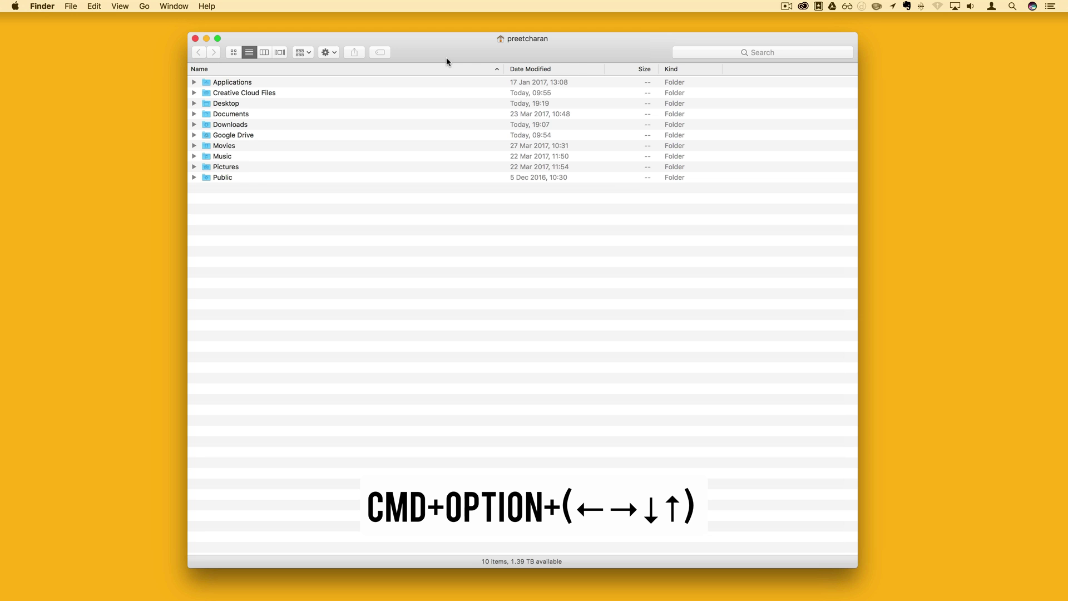
Snap the Finder window to left, right, top and bottom halves and a quarter, then make it fullscreen.
key(super+alt+Left)
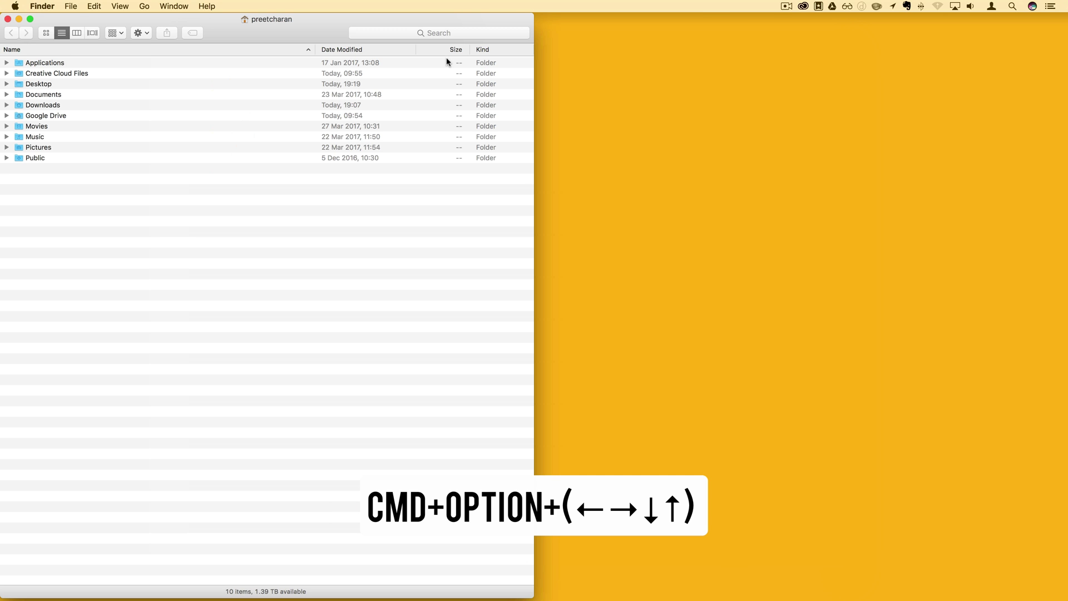
key(super+alt+Right)
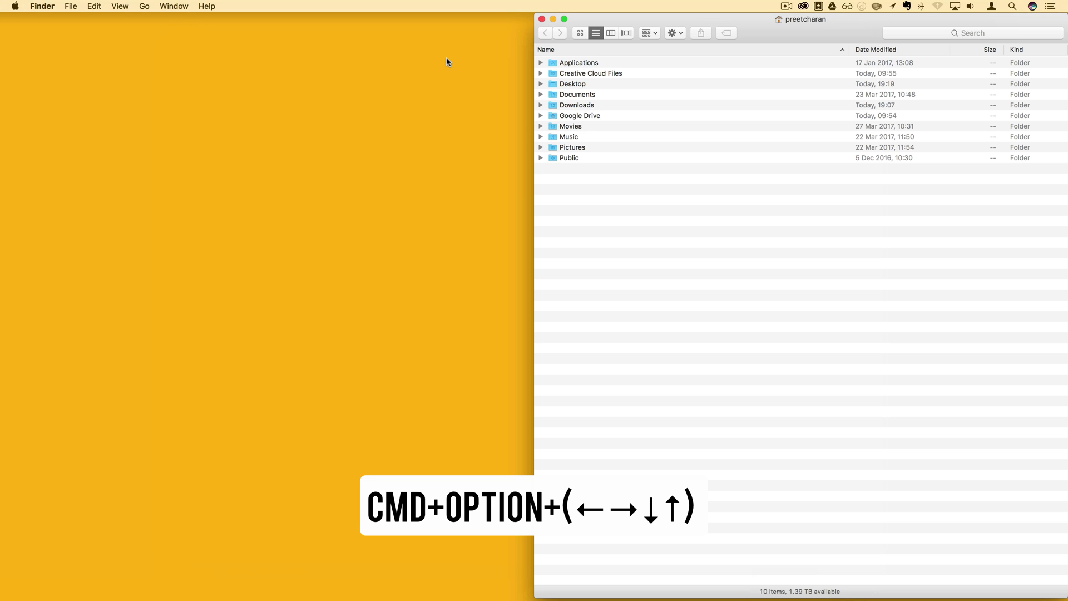
key(super+alt+Up)
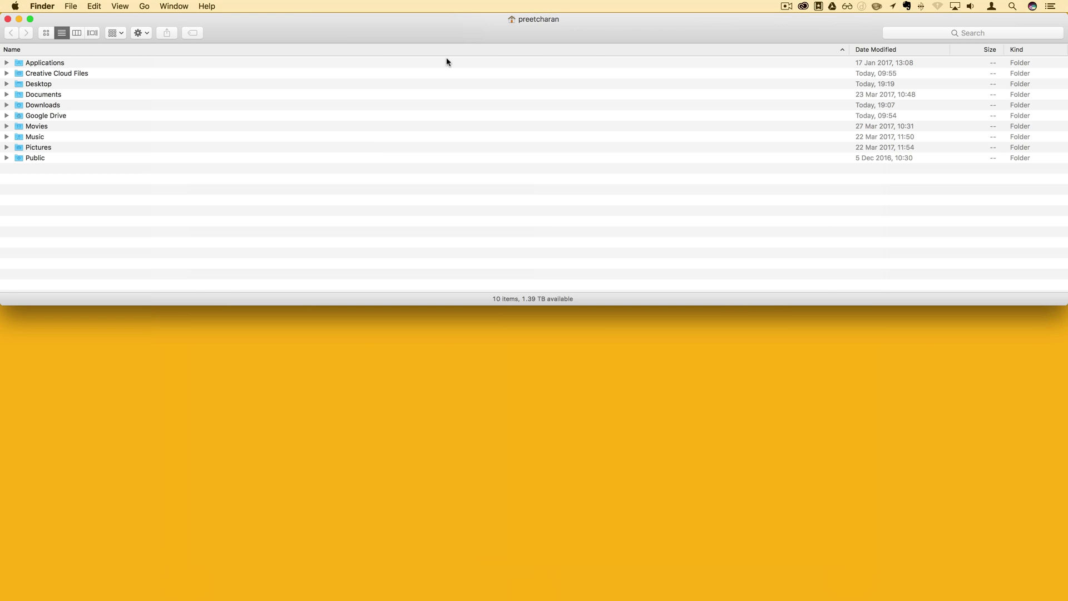
key(super+alt+Down)
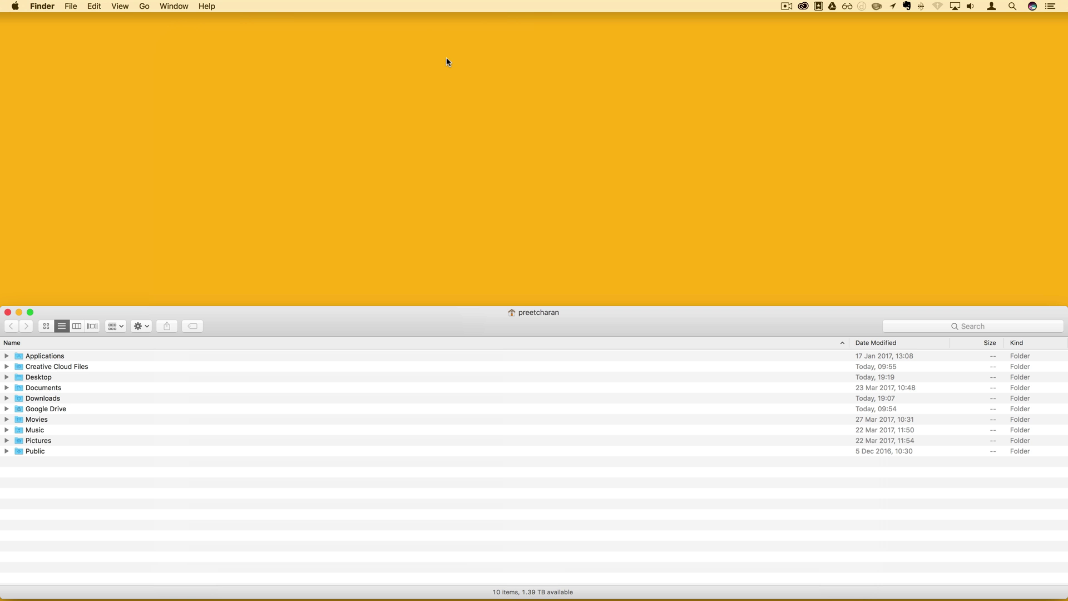
key(ctrl+super+Left)
key(super+alt+Left)
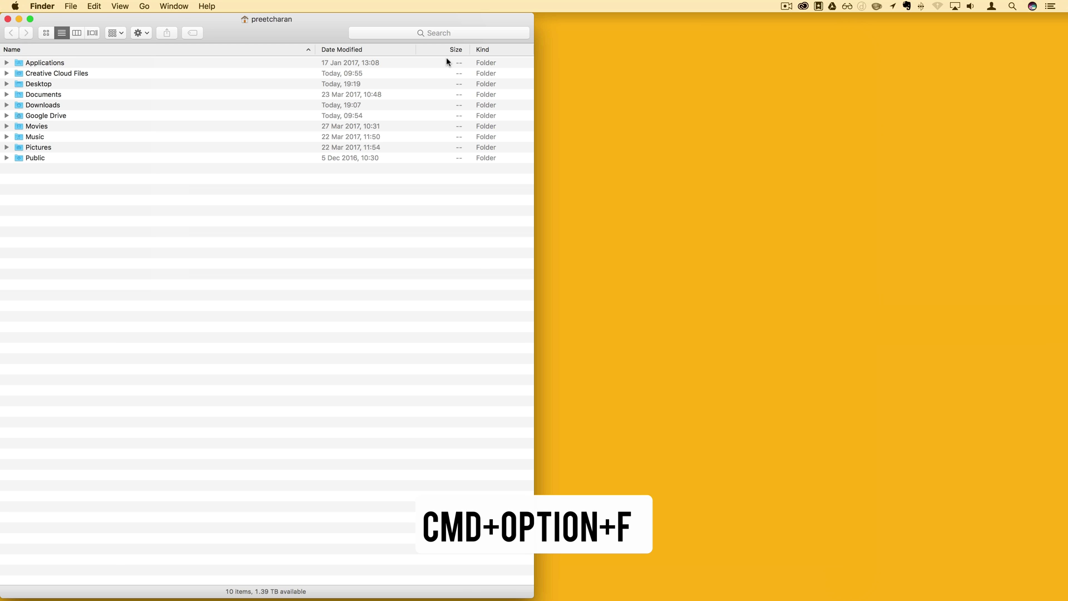
key(super+alt+f)
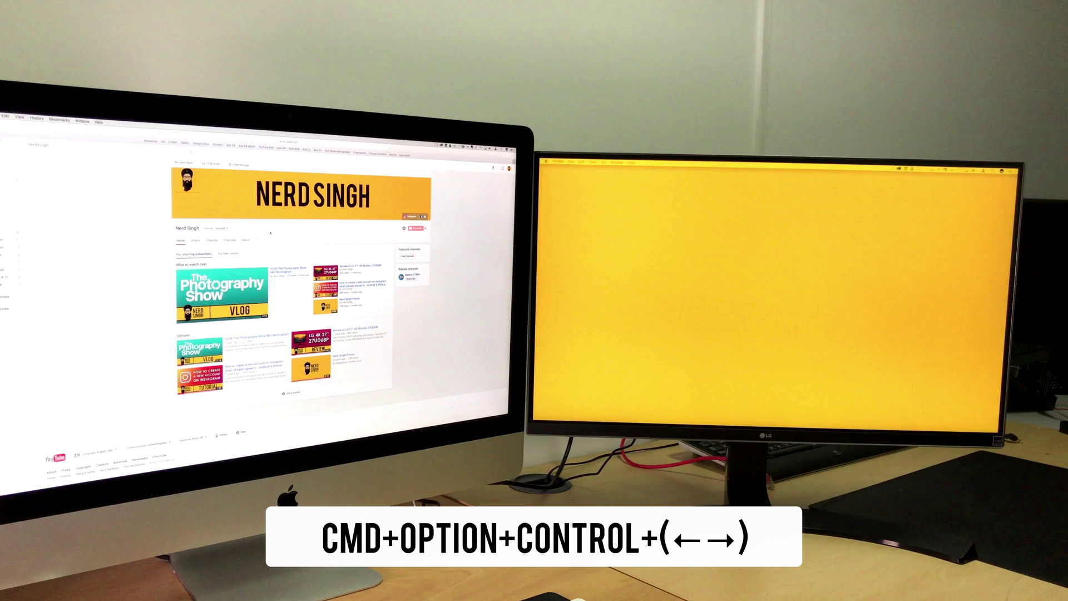
Move the YouTube window to the second monitor with Ctrl+Option+Cmd+Right.
key(ctrl+alt+super+Right)
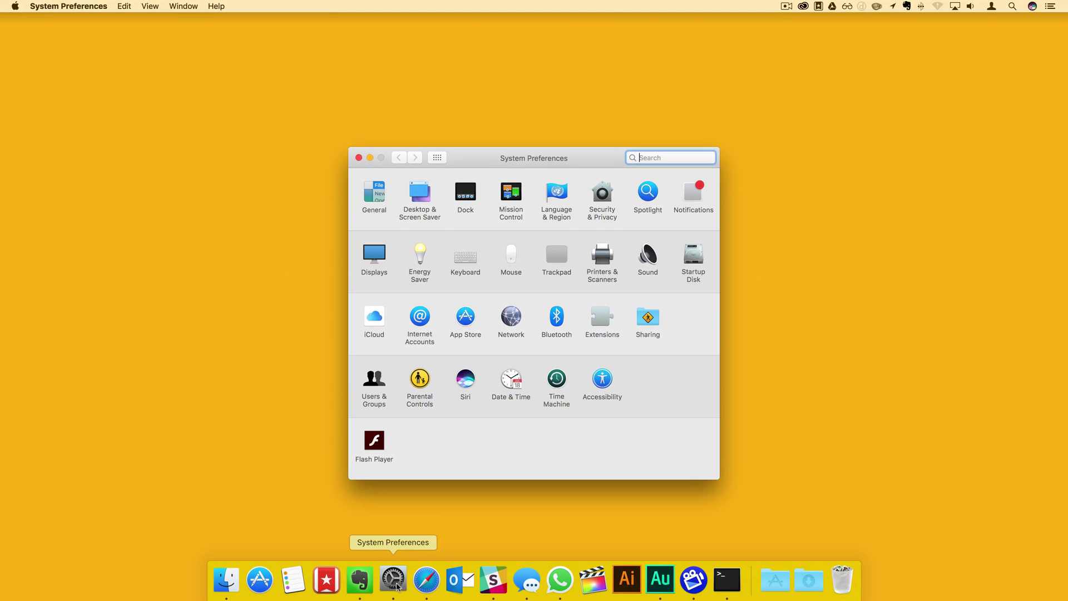
Open Security & Privacy, then bring up Spectacle's shortcut Preferences from its menu-bar icon.
click(645, 130)
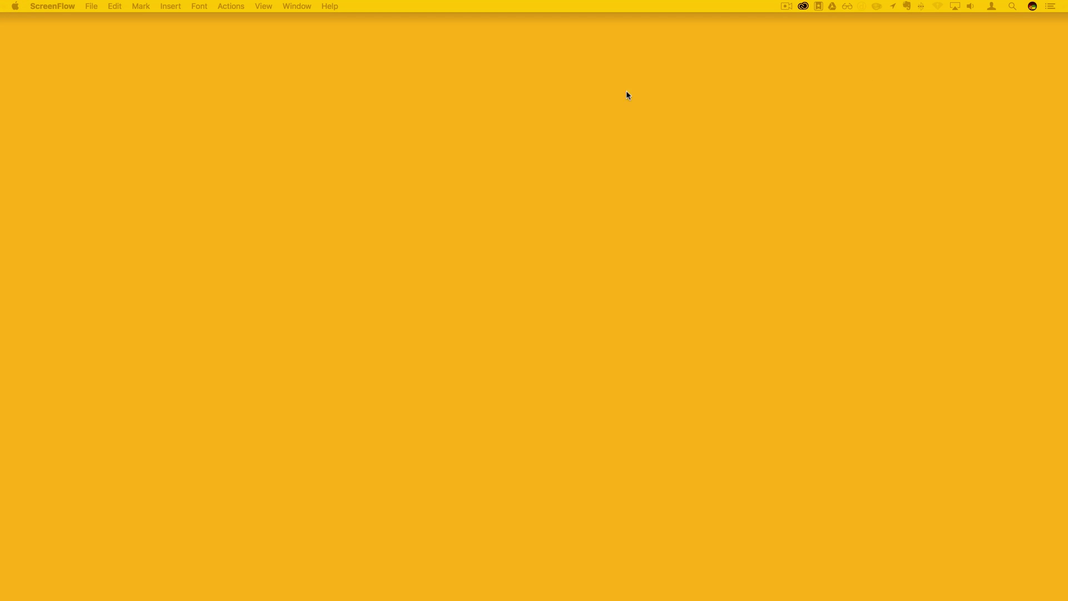
click(847, 6)
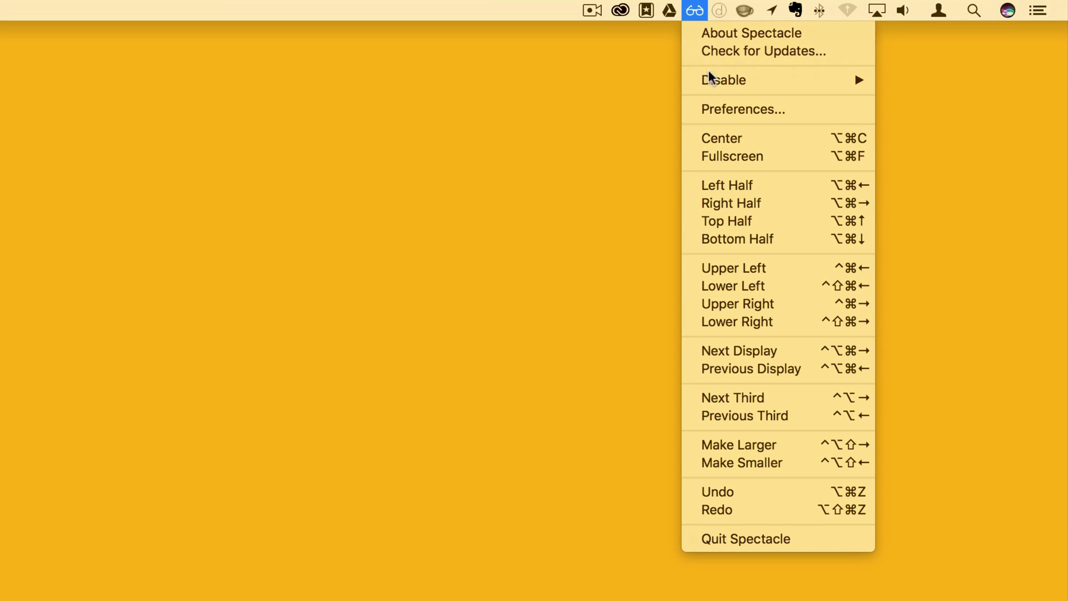
click(713, 109)
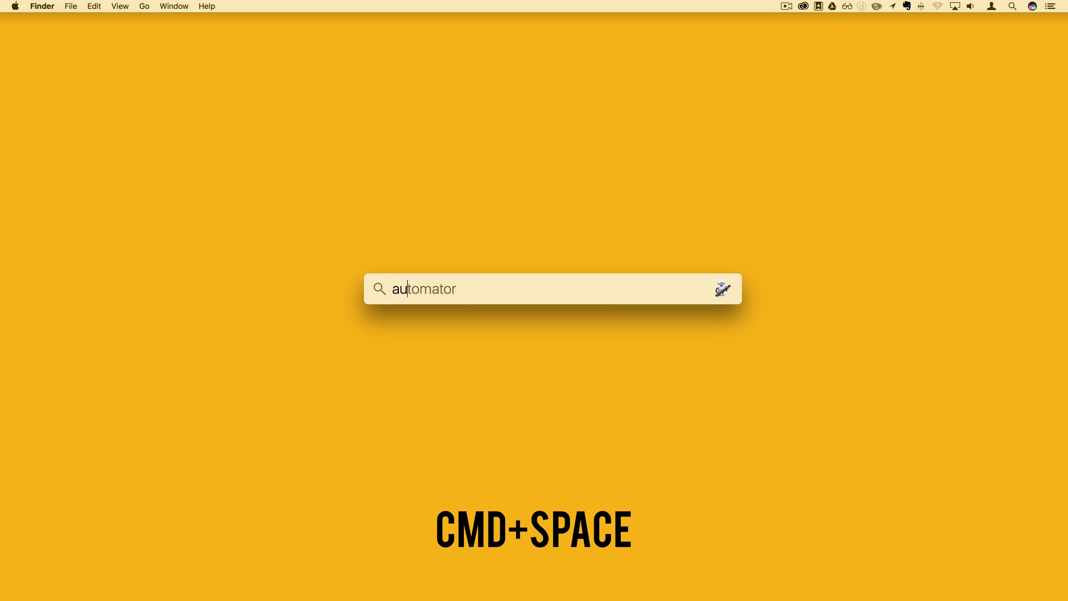
Launch Automator from a Spotlight search for 'auto' and create a new untitled workflow document.
text(to)
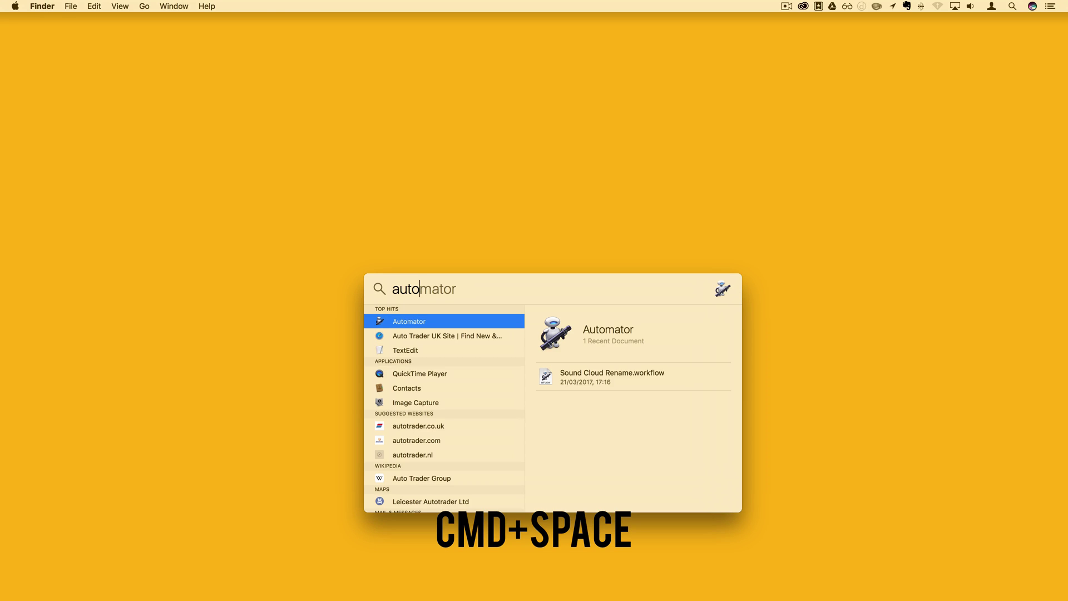
key(Return)
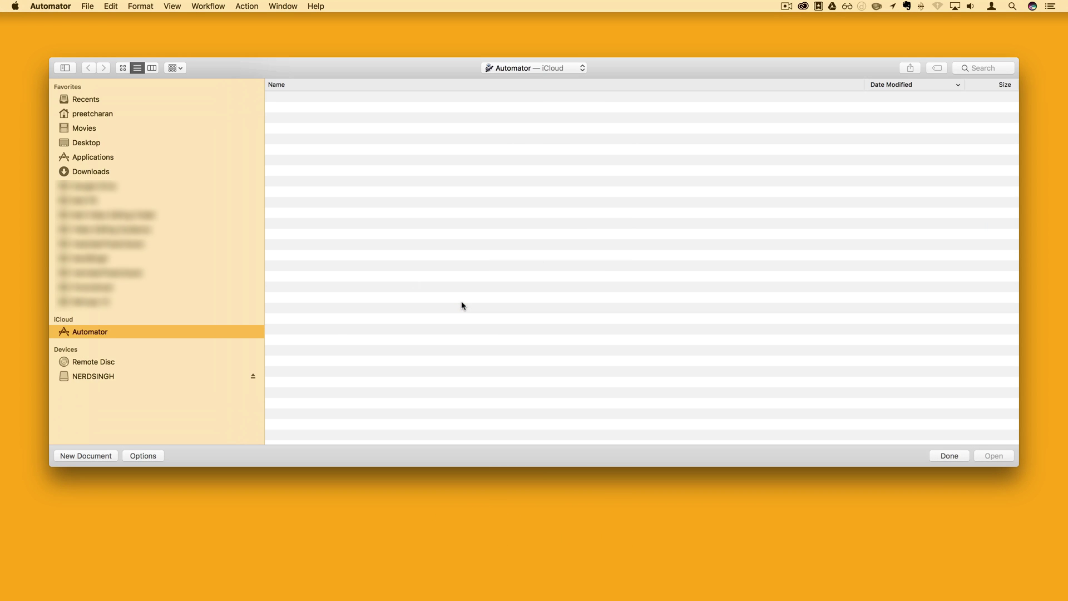
click(88, 7)
click(93, 18)
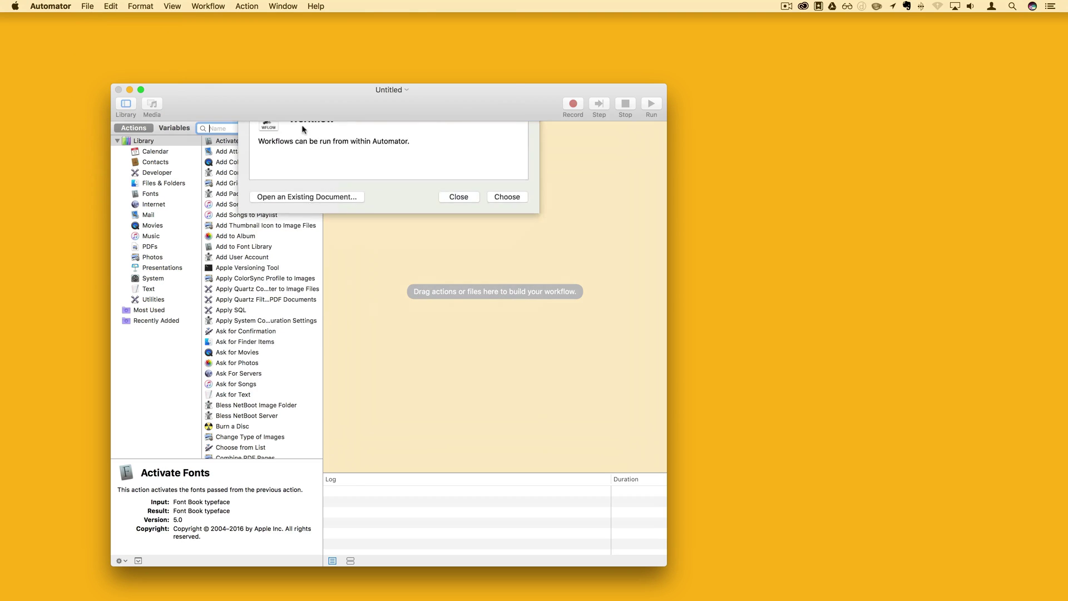
drag(388, 123, 529, 82)
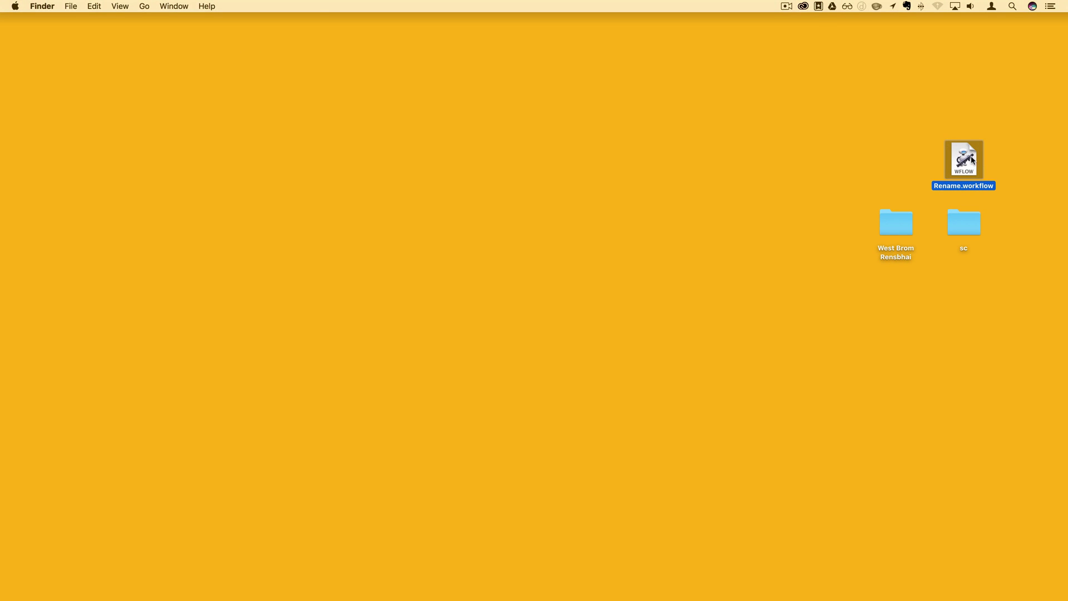
Open Rename.workflow and select the West Brom Rensbhai entry under Files & Folders.
double_click(971, 161)
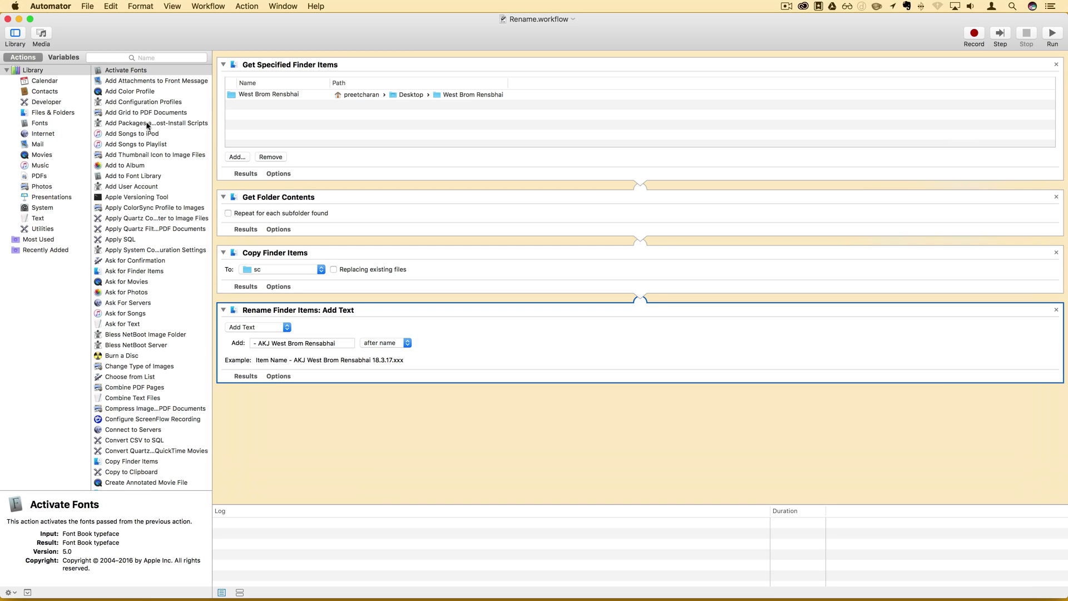
click(74, 113)
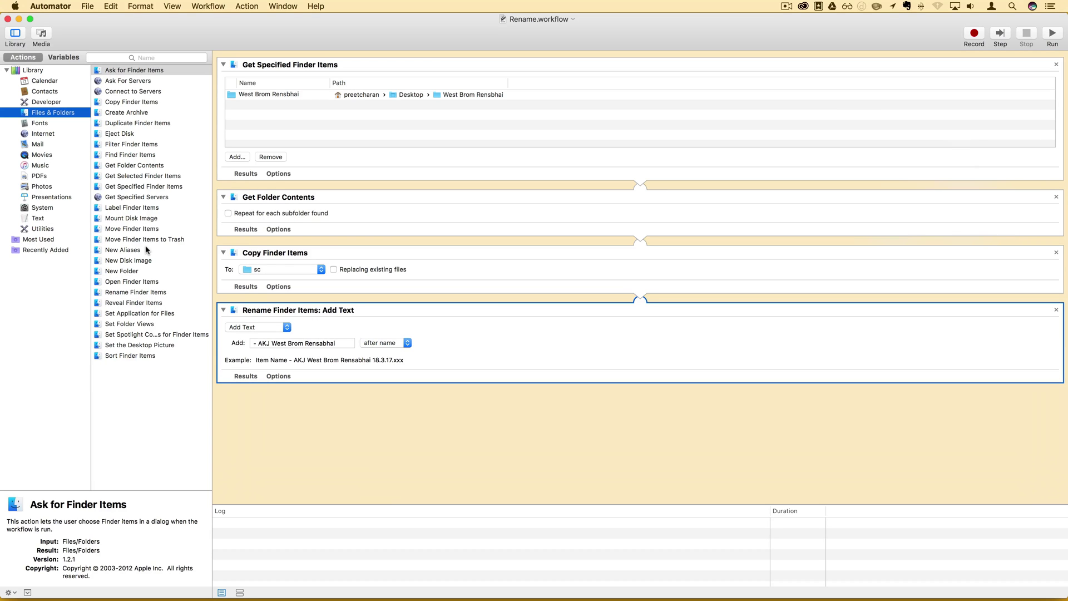
click(261, 96)
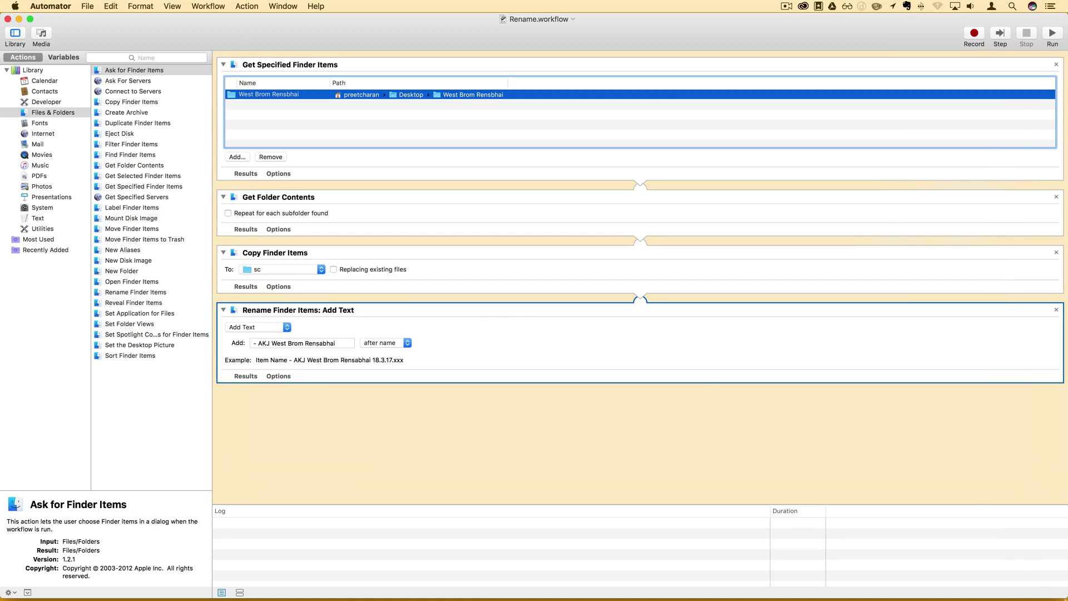
key(F11)
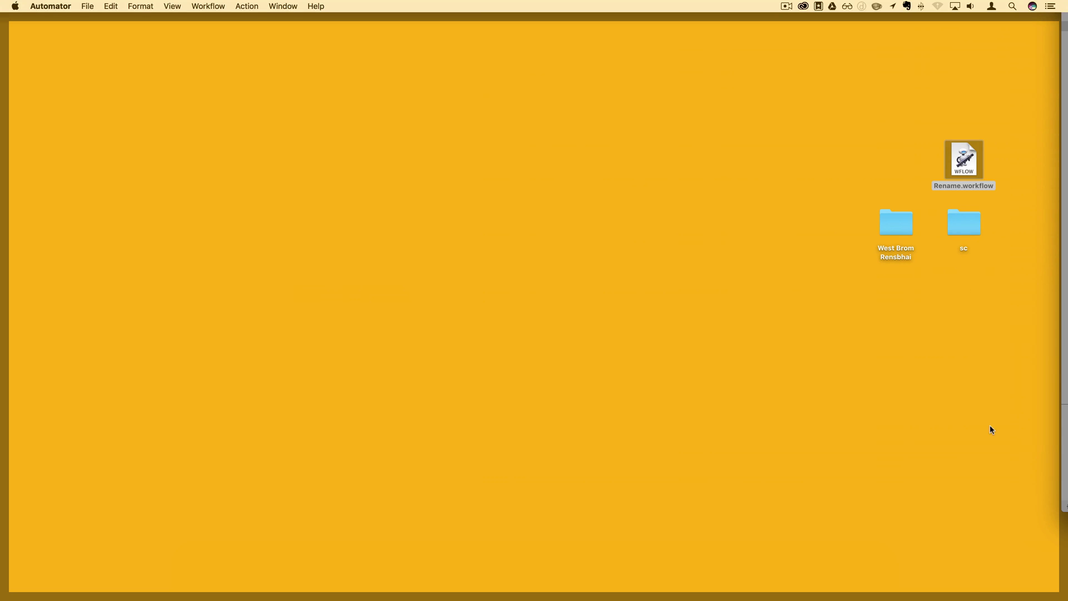
key(F11)
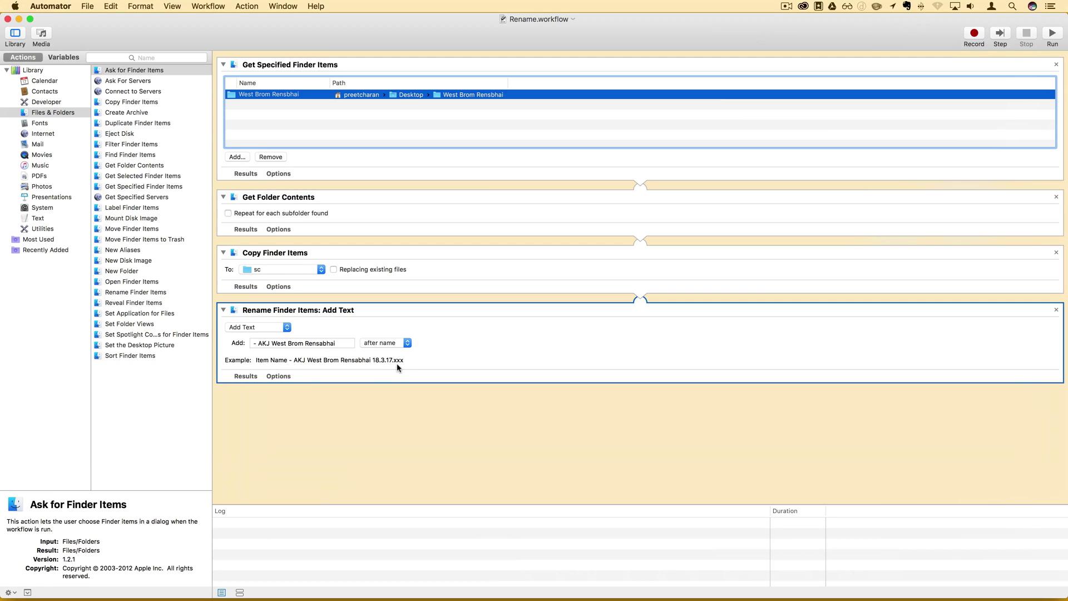
click(406, 344)
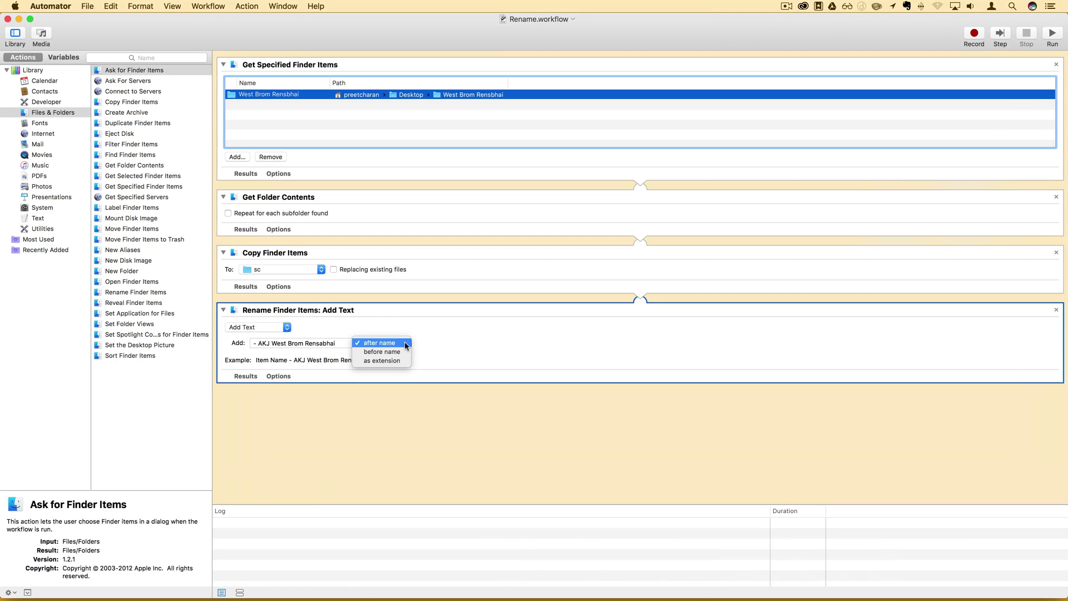
click(405, 344)
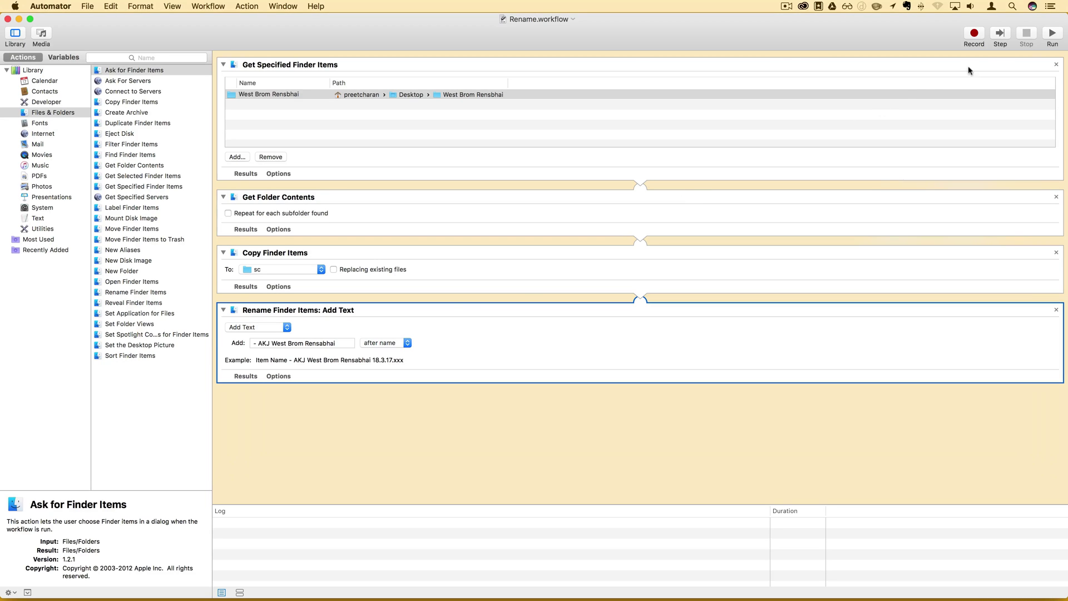
Run the workflow, then compare the original West Brom Rensbhai folder (left) with sc (right).
click(1052, 35)
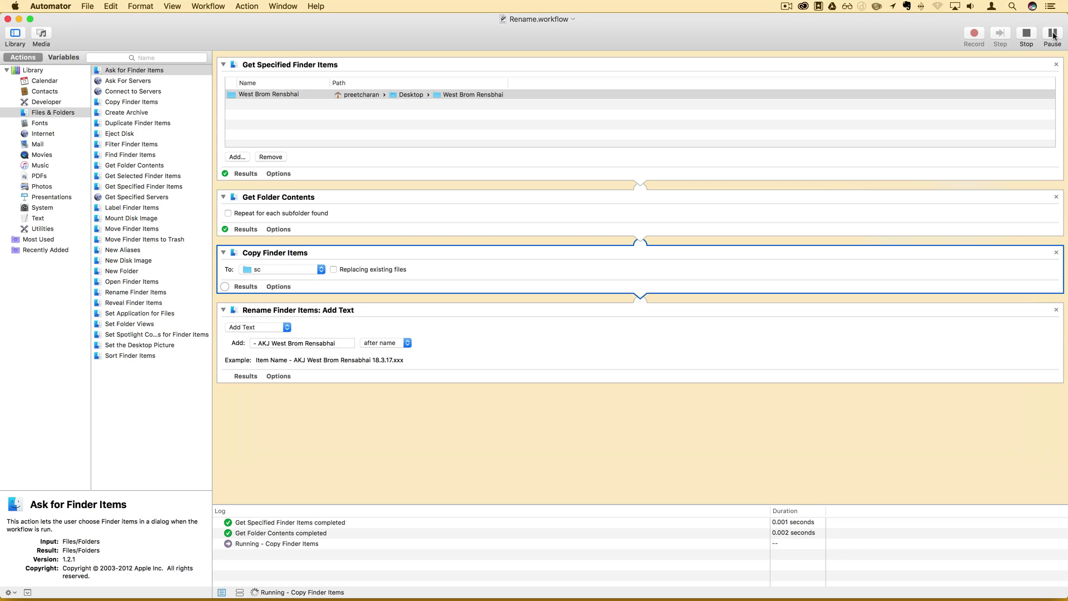
key(F11)
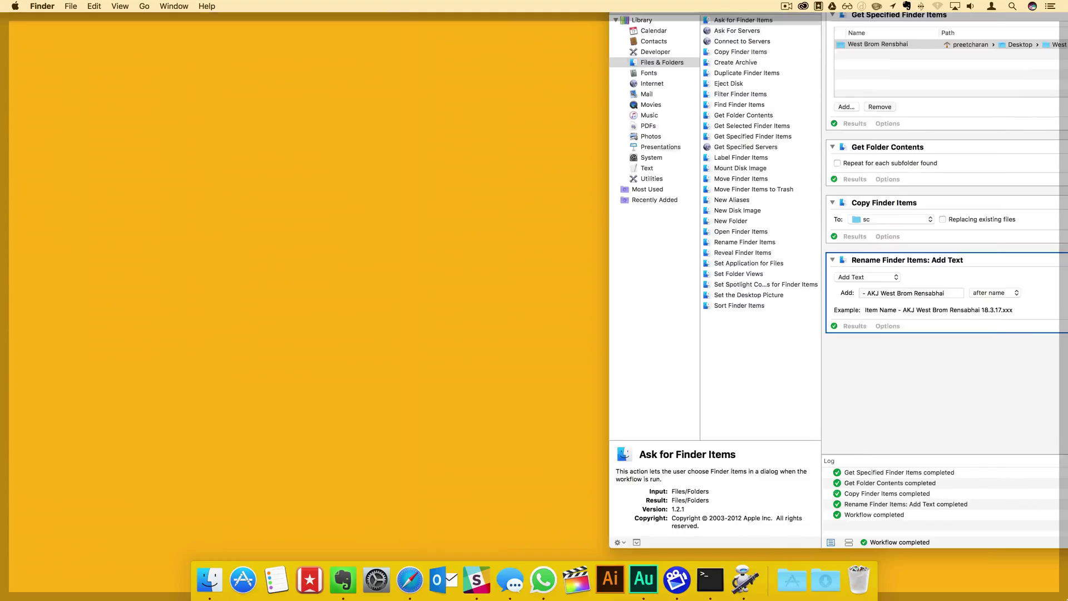
double_click(898, 224)
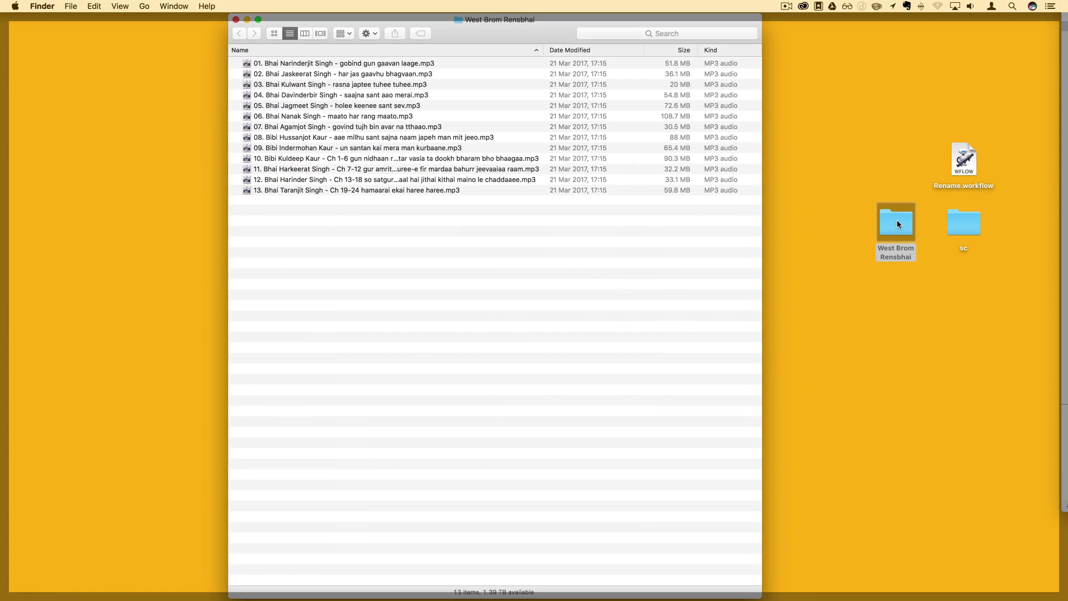
key(ctrl+alt+Left)
double_click(964, 223)
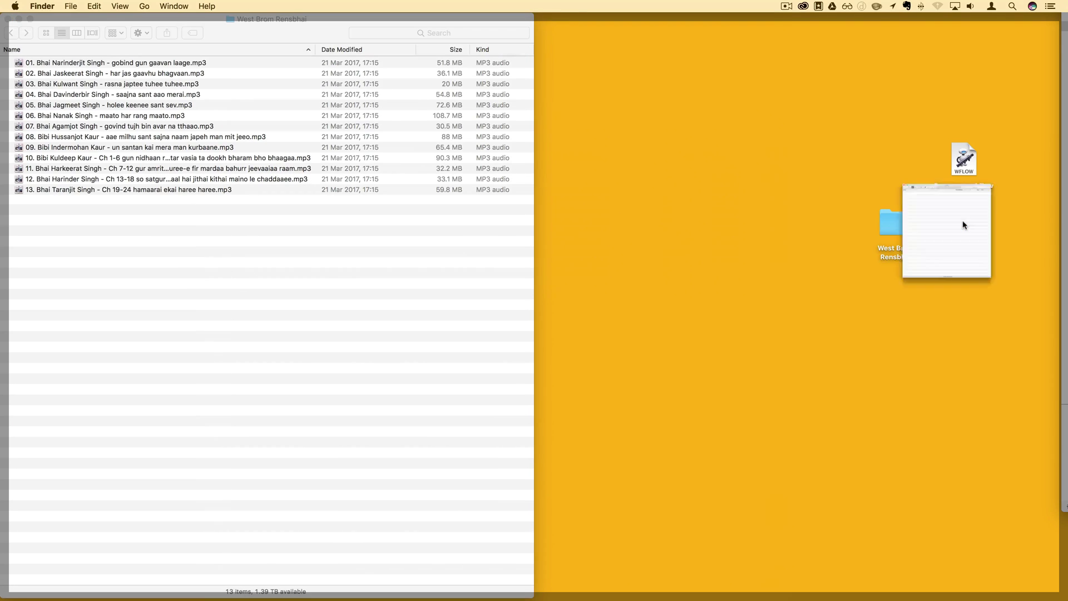
key(ctrl+alt+Right)
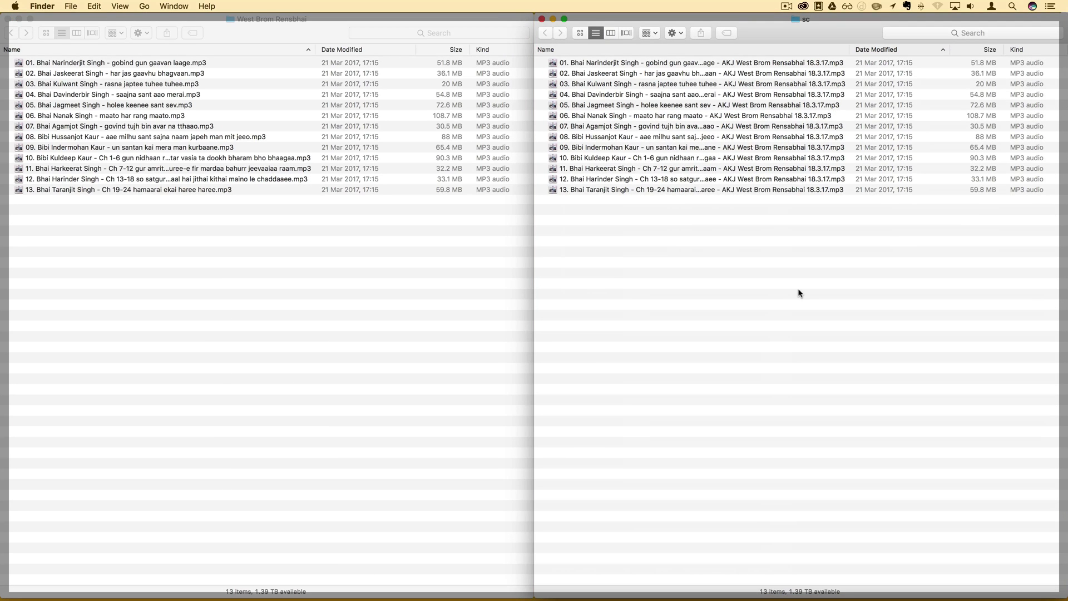